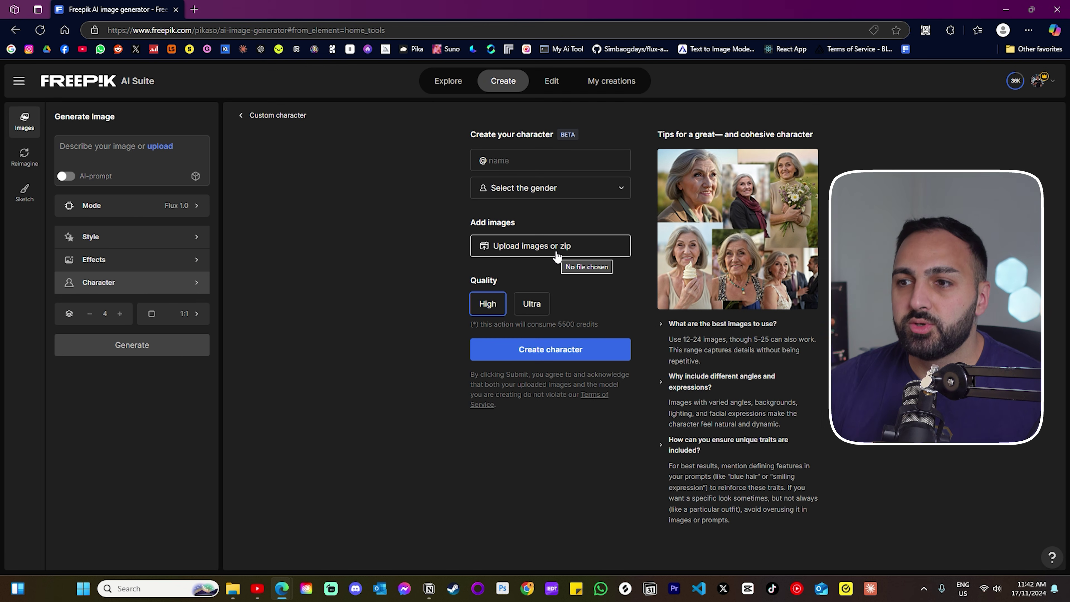
Upload all the photos from the Desktop folder Photoshot Zip as the new character's images and set the quality to Ultra
click(557, 252)
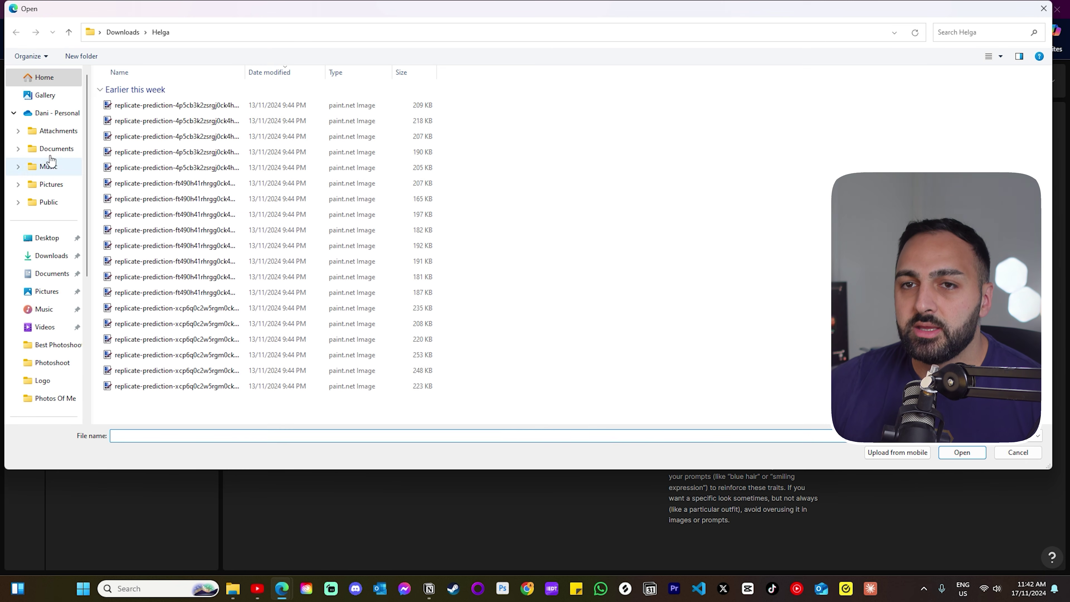
click(47, 238)
double_click(176, 224)
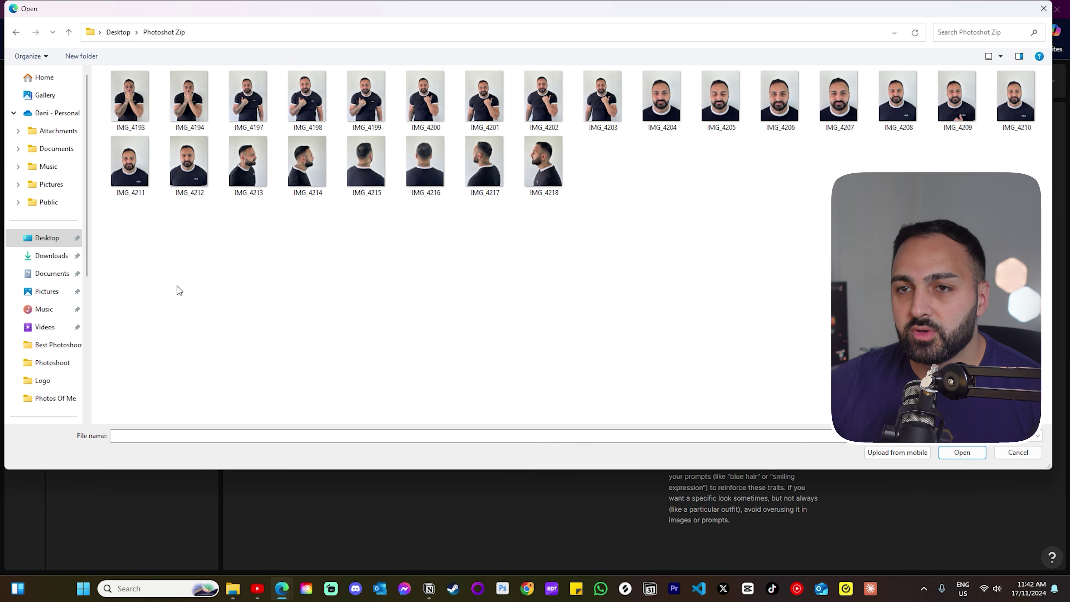
drag(120, 237, 1005, 68)
click(949, 457)
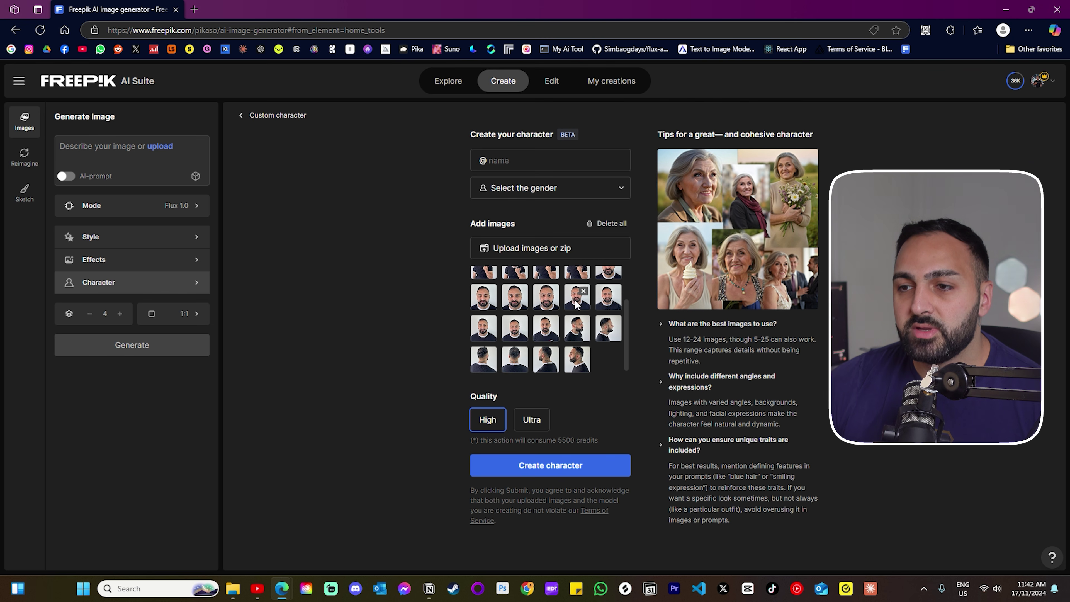
scroll(490, 354, down, 2)
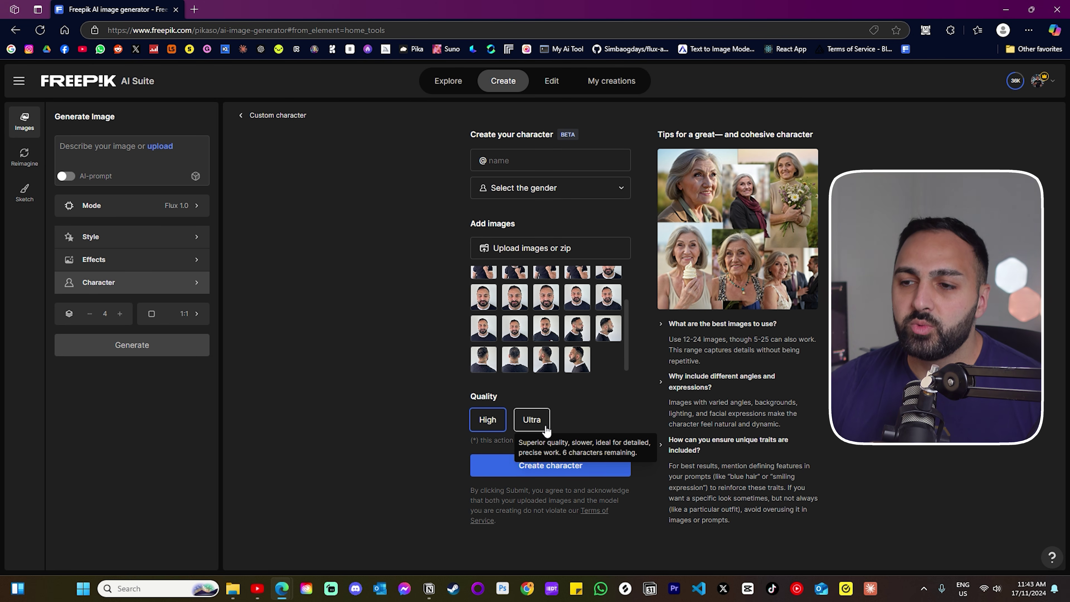
click(527, 423)
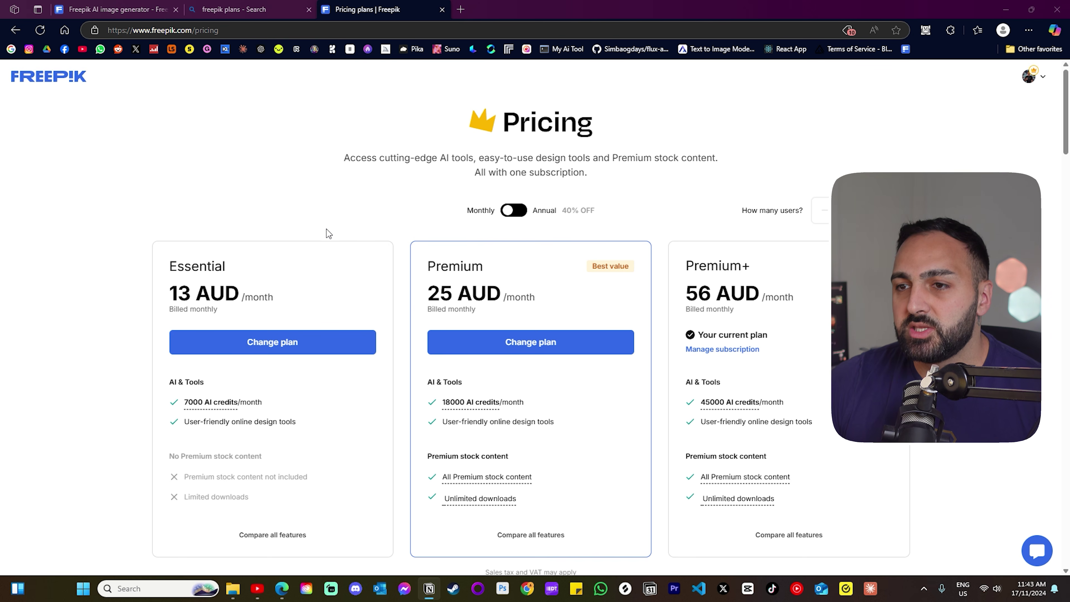
Compare the Essential, Premium and Premium+ subscription plans on the Freepik pricing page
scroll(341, 244, down, 1)
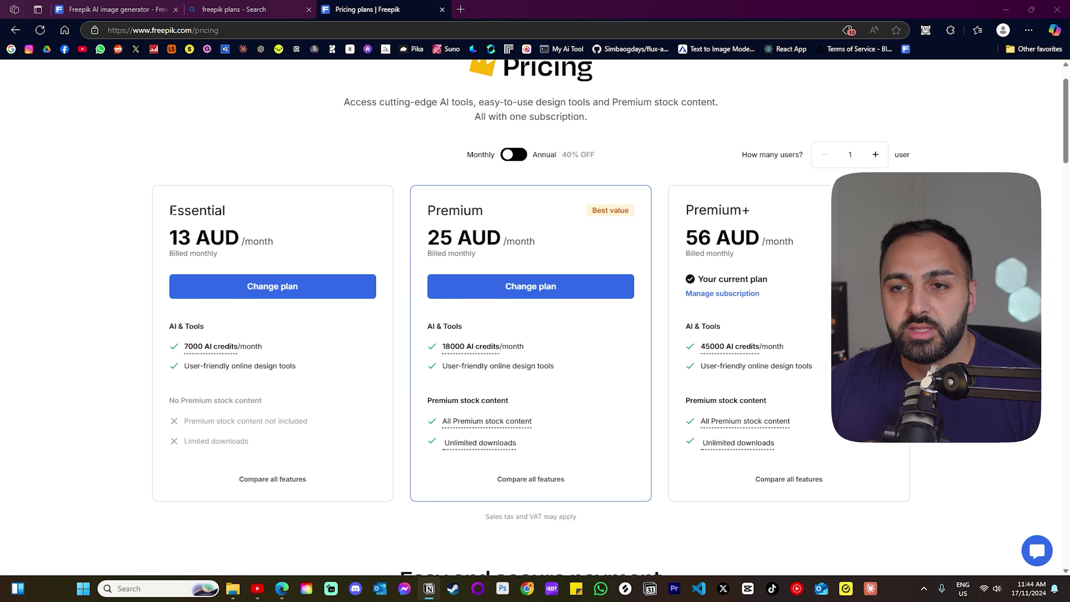
drag(171, 210, 224, 240)
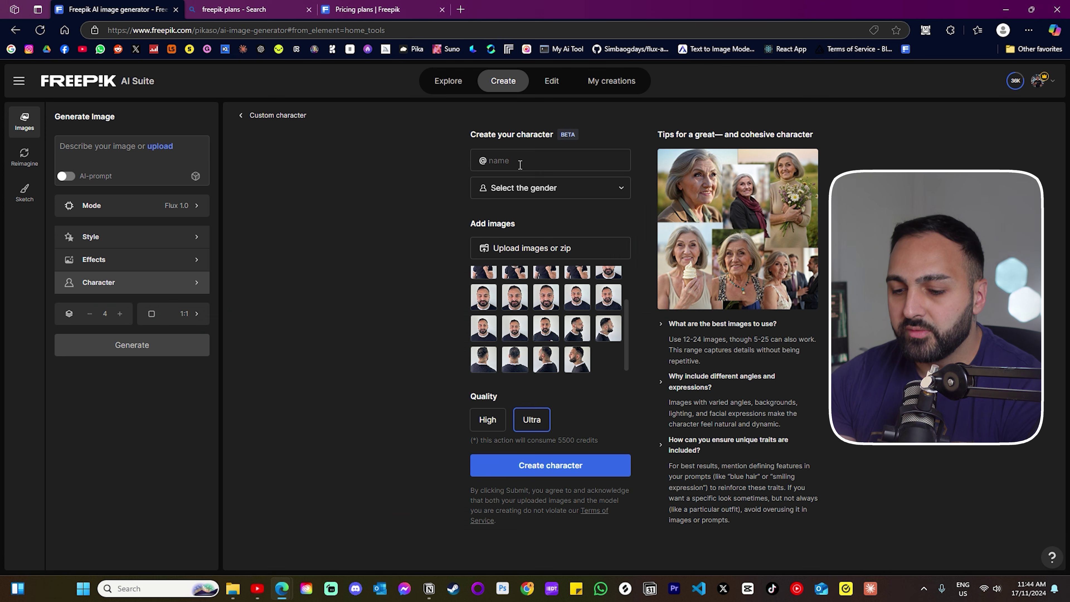
Enter the new character's name and set the gender to Male
text(Dani)
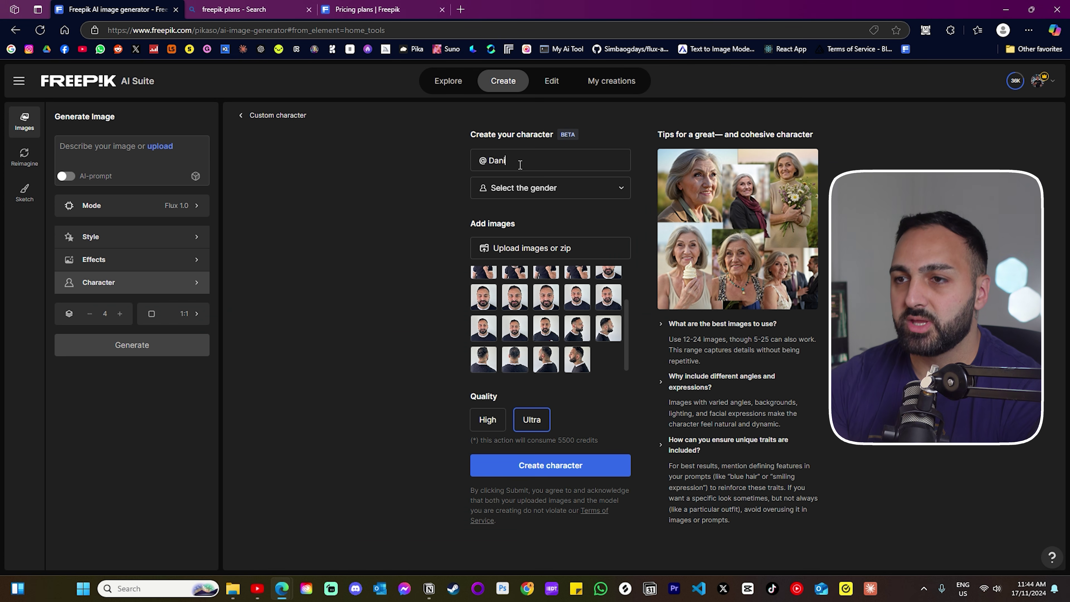
click(524, 189)
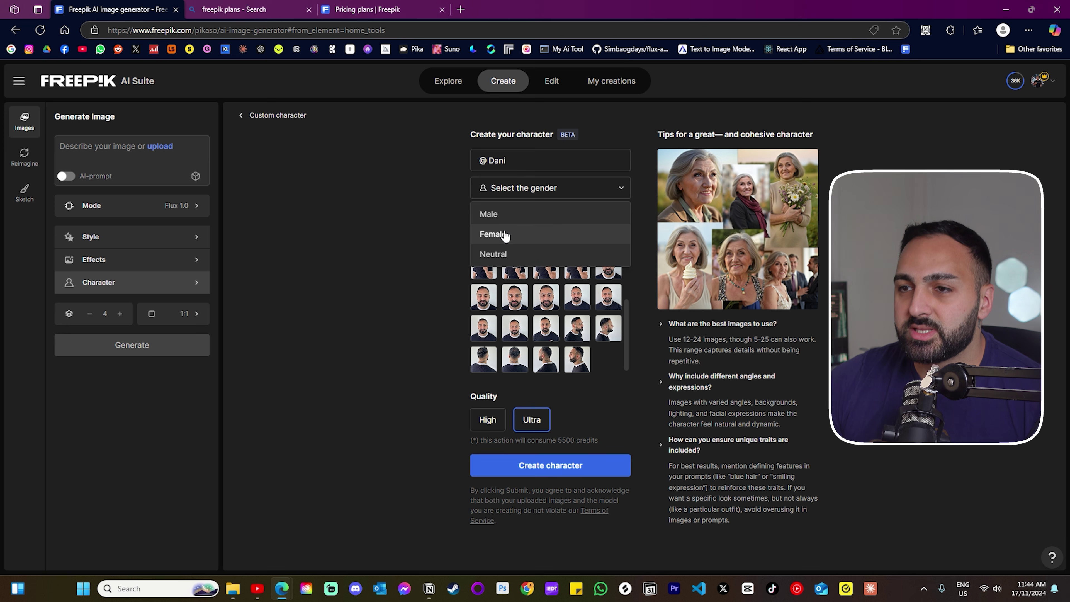
click(490, 214)
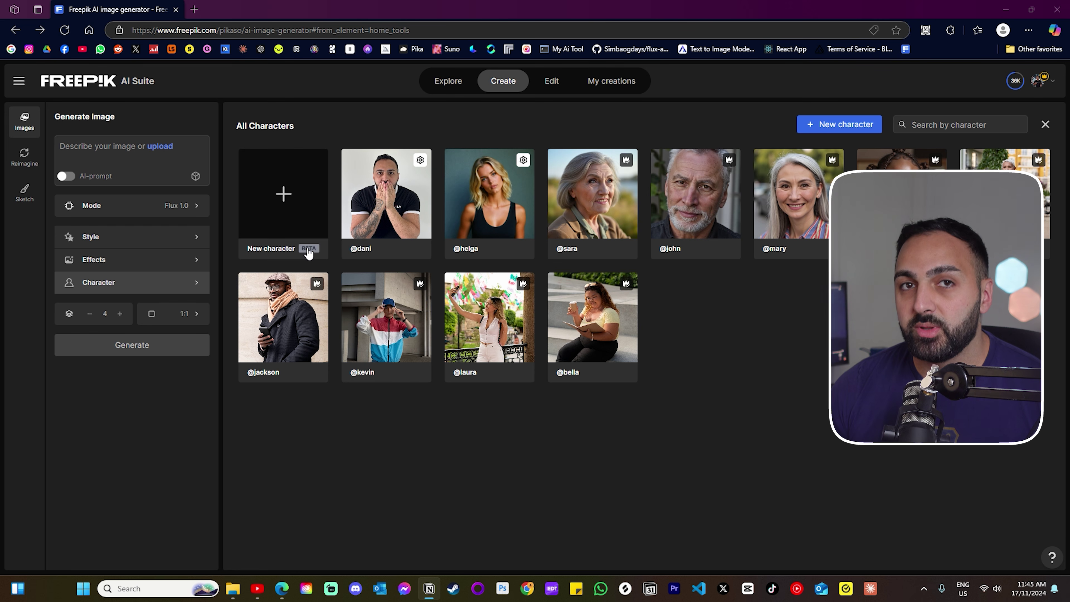
Choose the custom bearded male character and extend the prompt with "walking into a bar dressed as a cowboy"
click(376, 191)
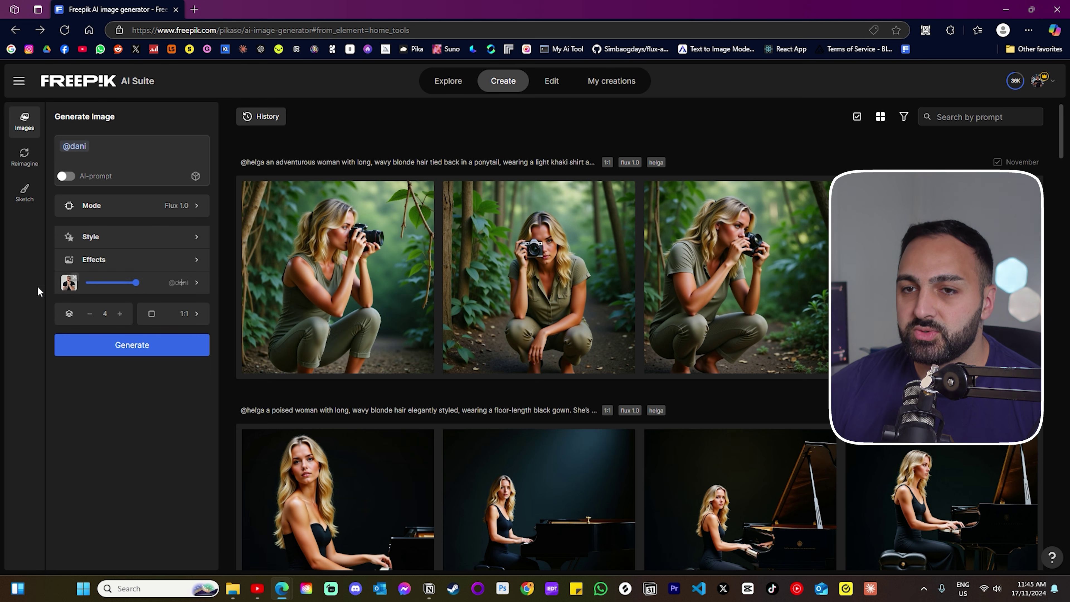
click(78, 139)
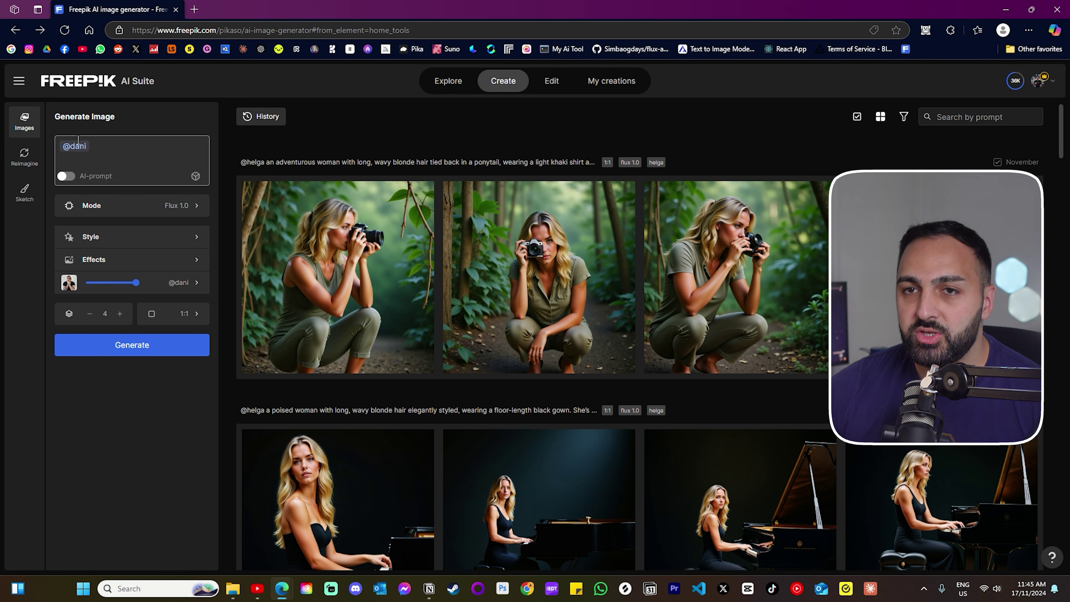
text(walking into a bar dressed as a cowboy)
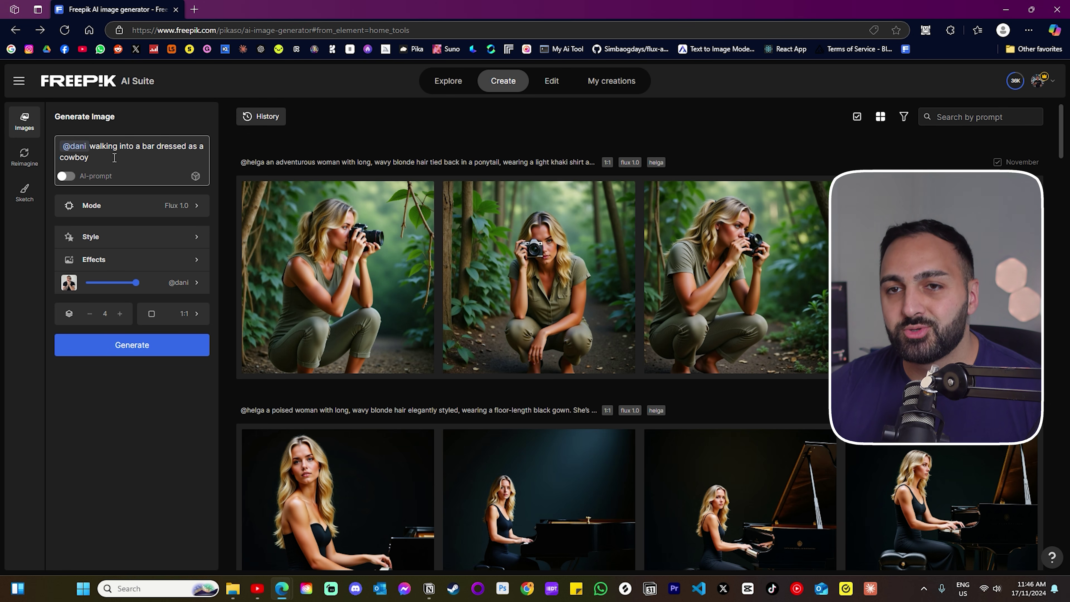
Enable AI-prompt, set the aspect ratio to 16:9 Widescreen and generate the cowboy images
click(69, 177)
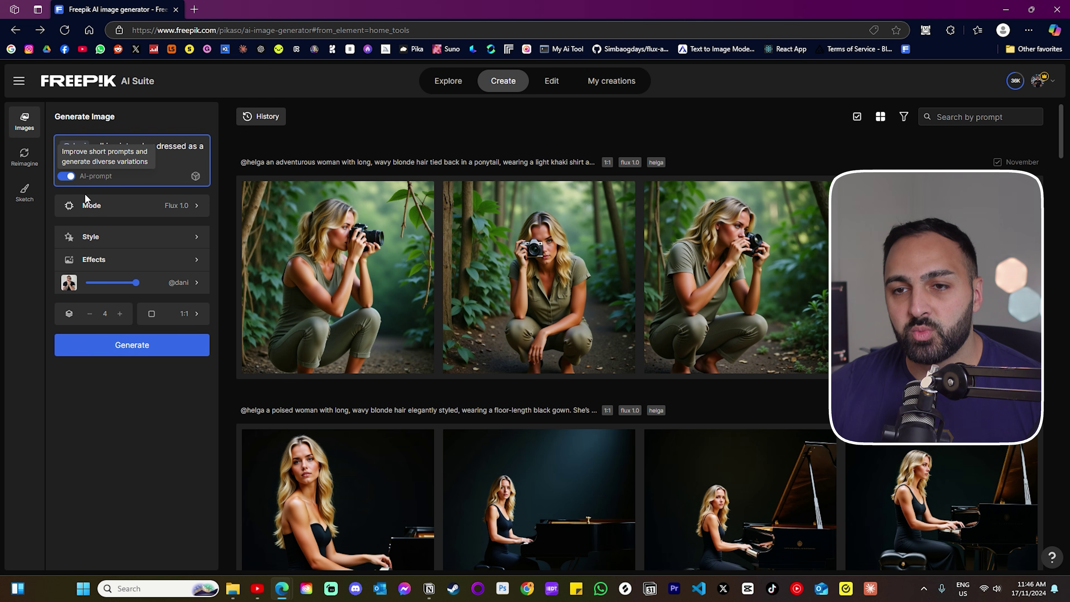
click(196, 313)
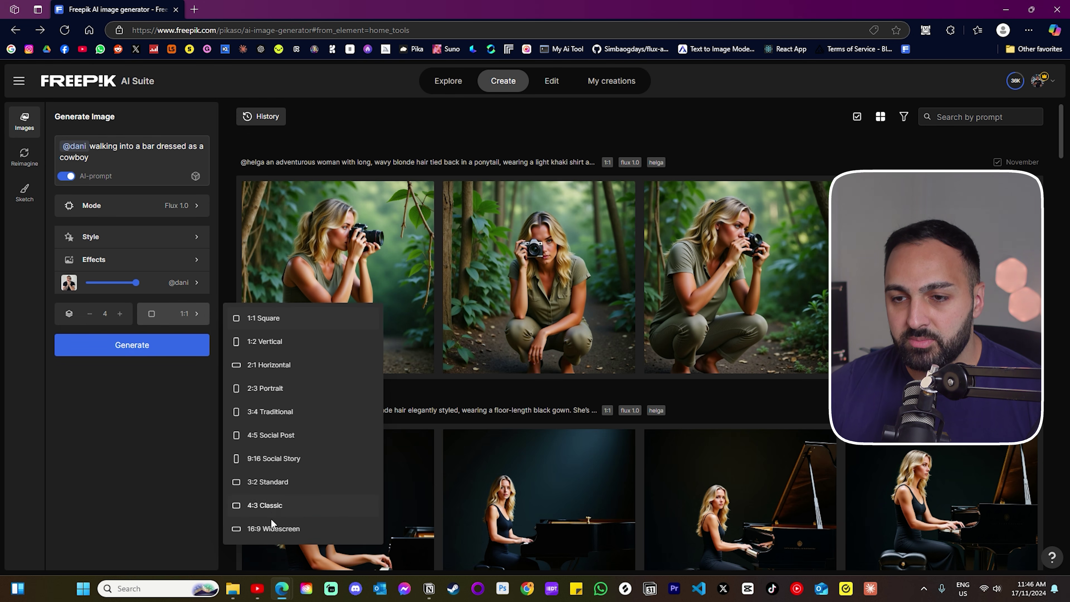
click(274, 529)
click(112, 353)
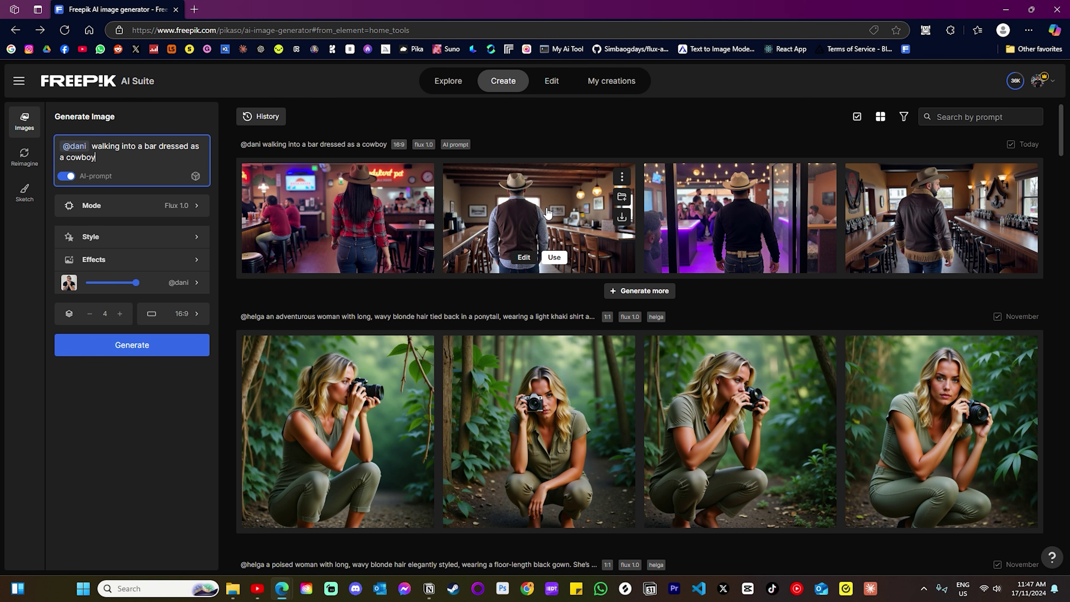
Preview the fourth cowboy image and generate new images with the prompt "close up shot sitting at a bar holding a whisky and smoking a cigarette"
click(938, 190)
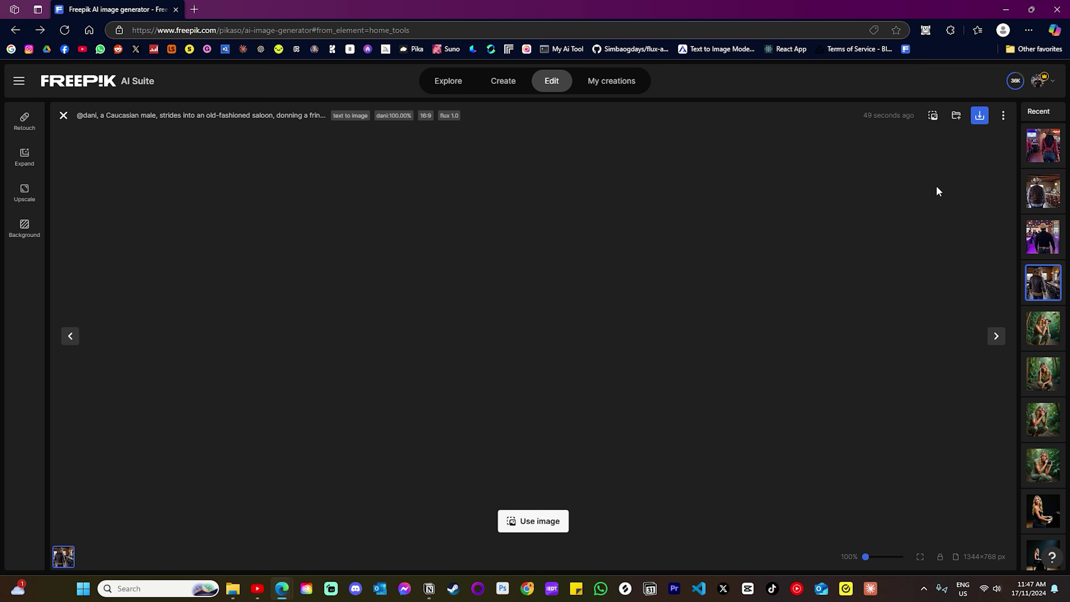
click(63, 115)
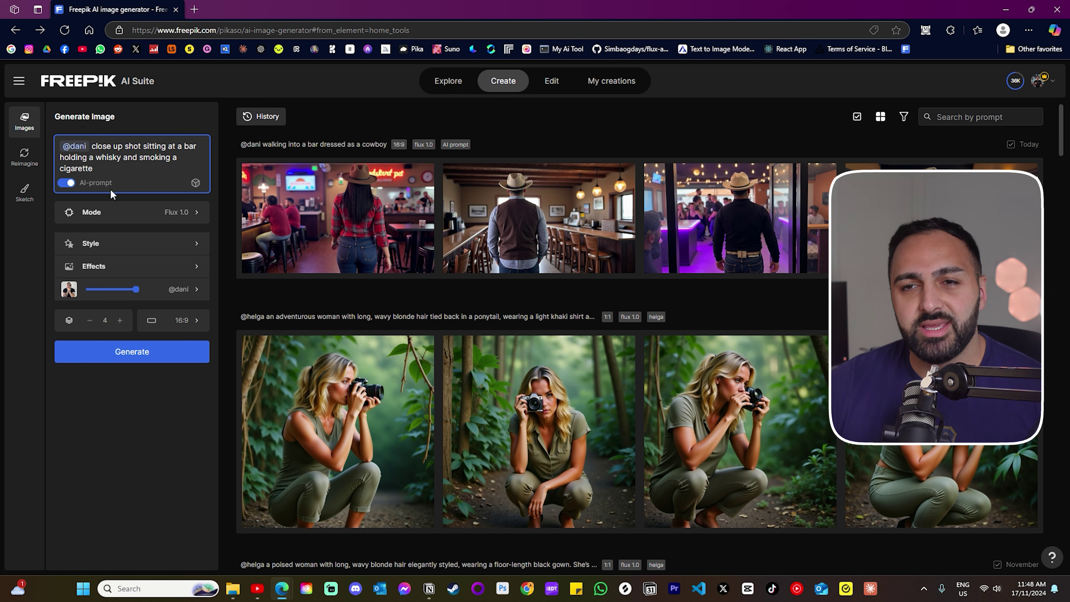
click(130, 346)
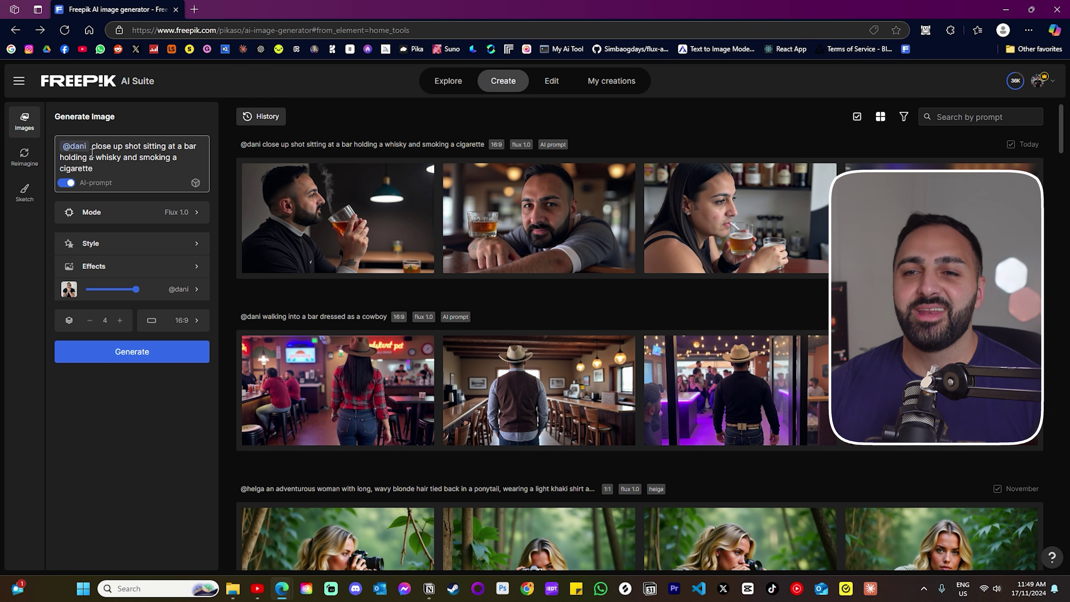
View the generated whisky bar images one after another at full size to check the character's likeness
click(329, 207)
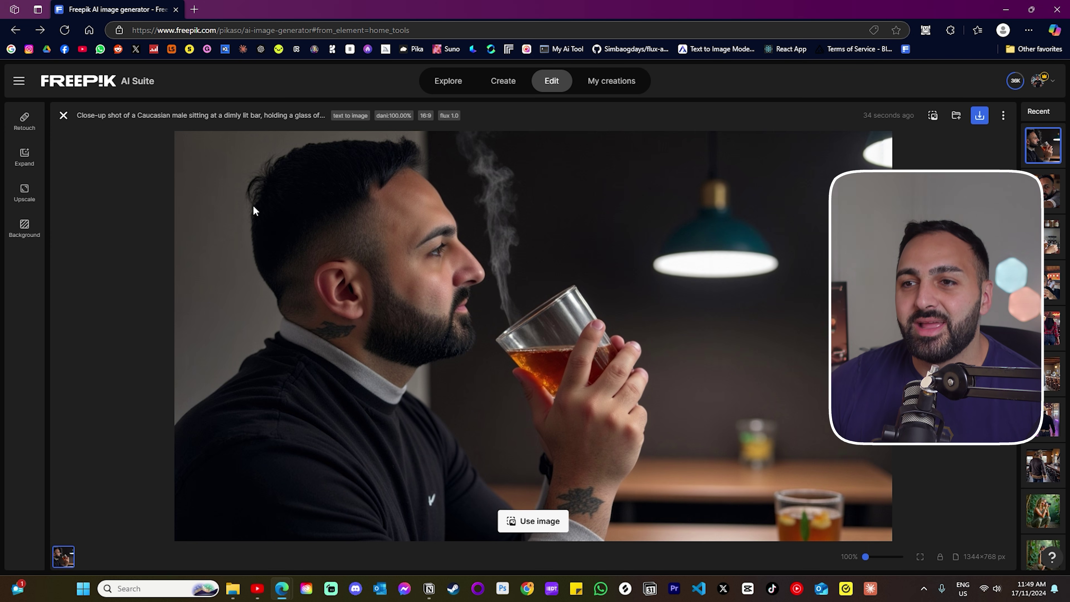
key(Right)
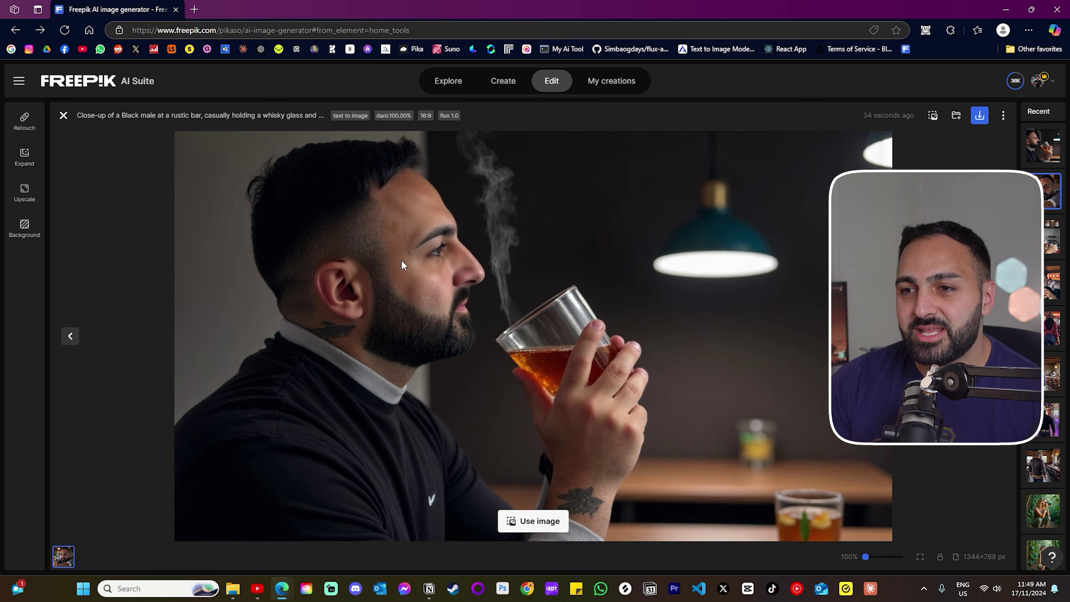
key(Right)
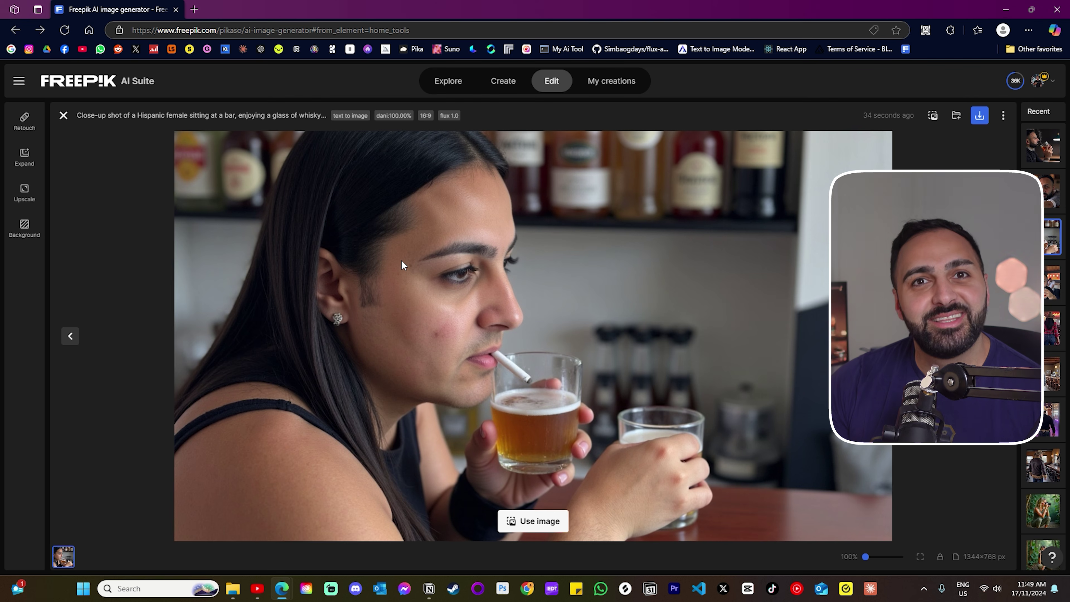
key(Right)
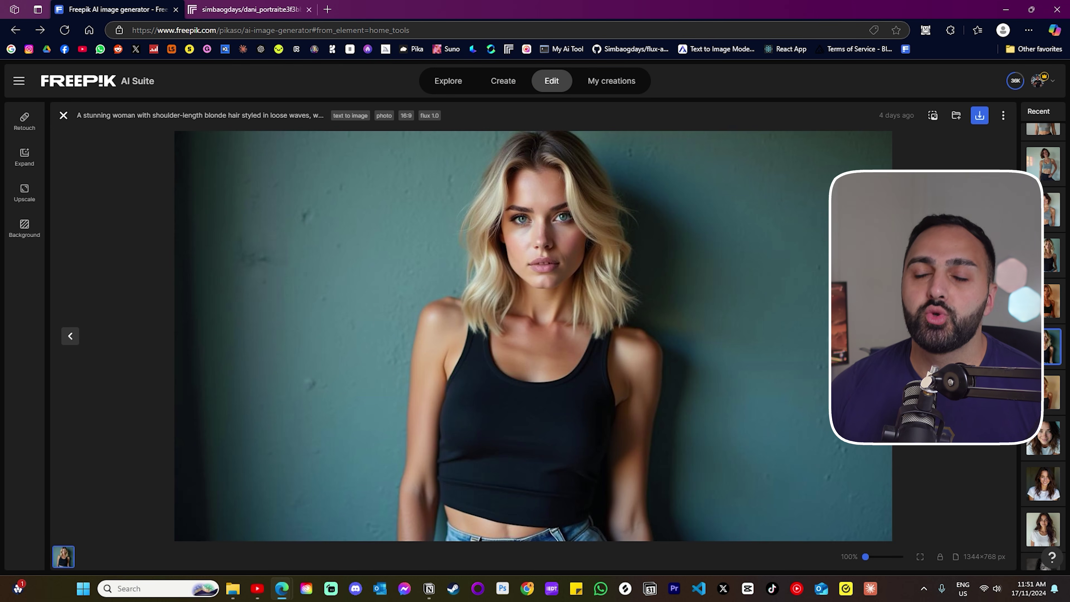
Copy the prompt of the image showing the blonde woman in a black tank top
mouse_move(588, 182)
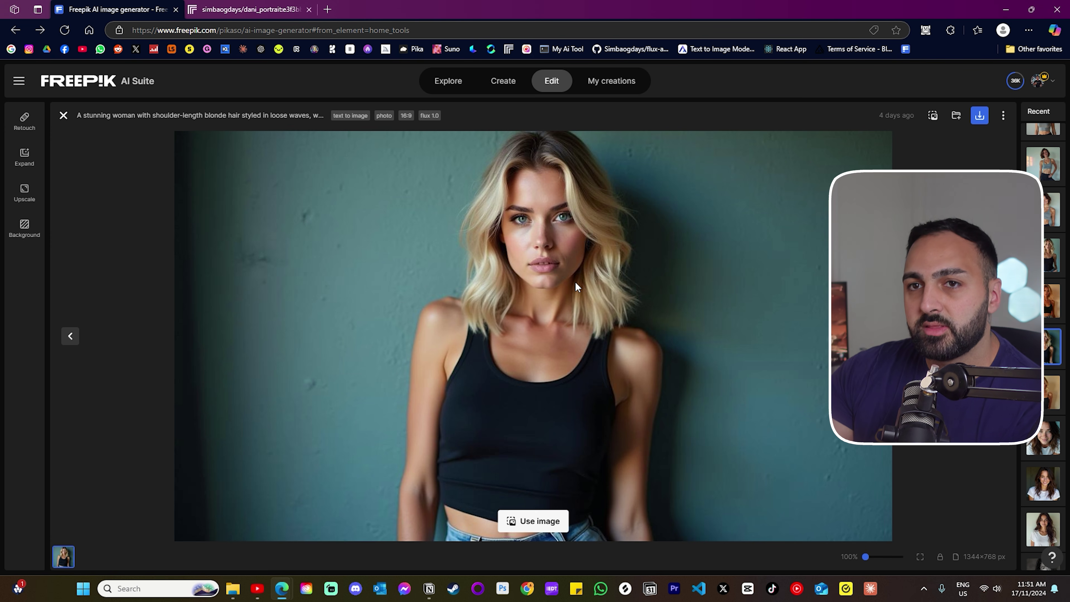
click(86, 113)
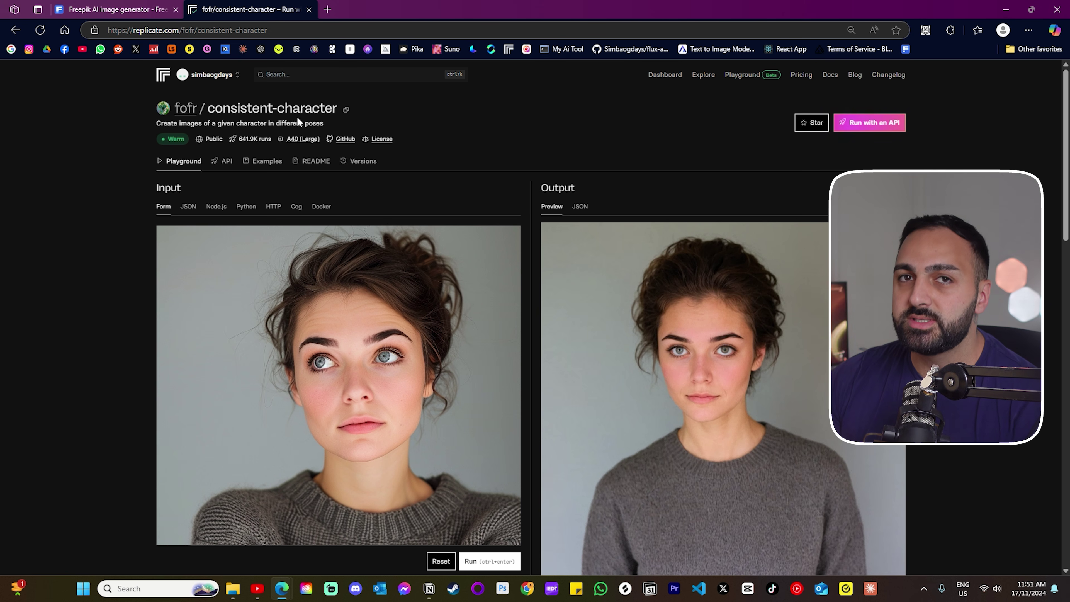
In Replicate's fofr/consistent-character model, upload the downloaded blonde woman image ending in 6115 as the subject and replace the prompt with the copied description
scroll(297, 126, down, 3)
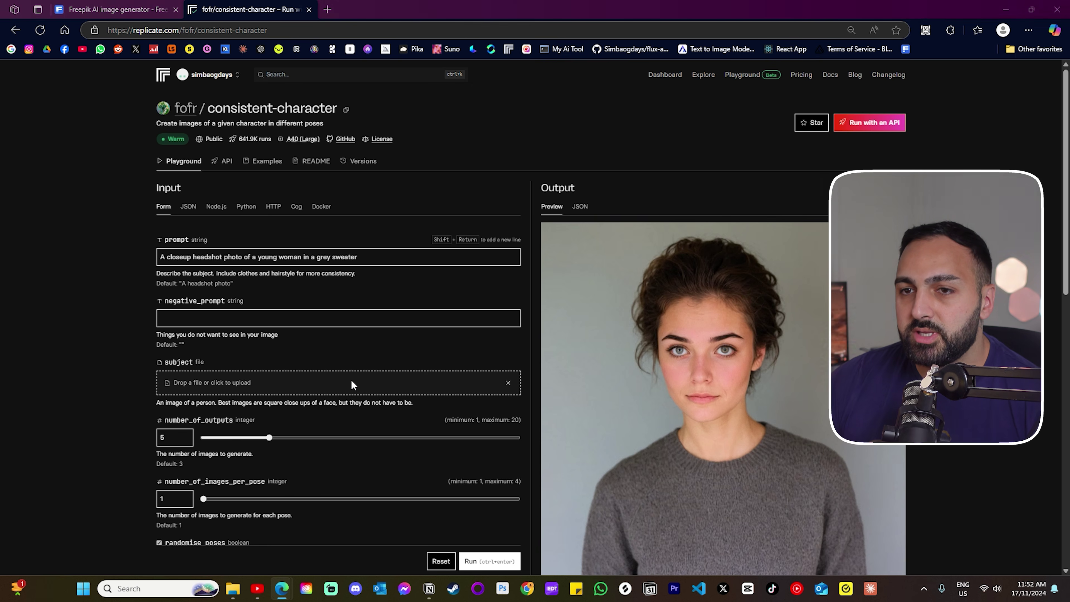
click(351, 380)
scroll(211, 300, down, 15)
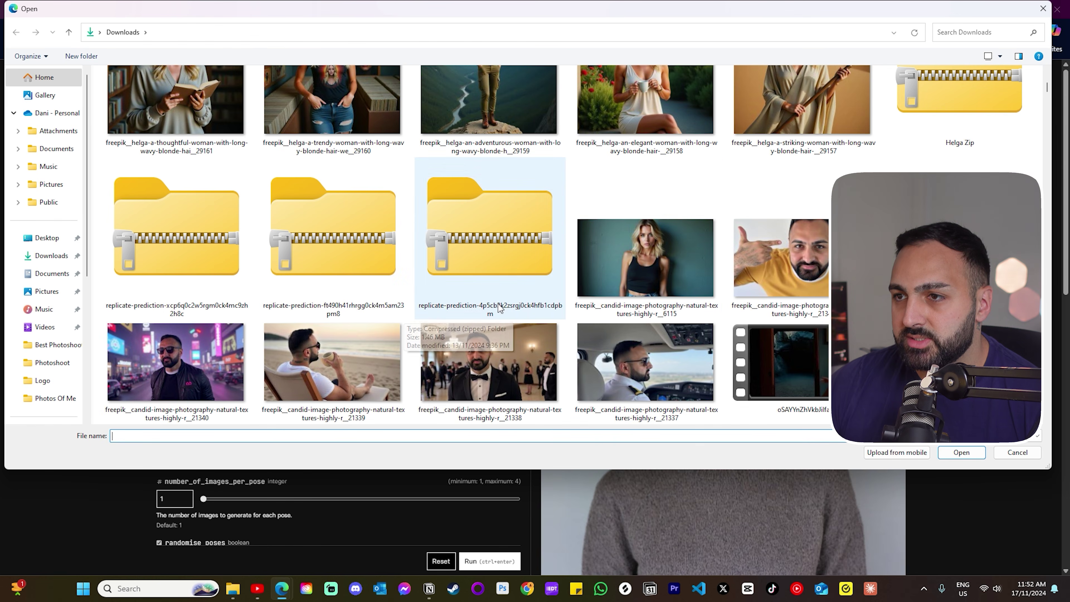
click(625, 246)
double_click(624, 244)
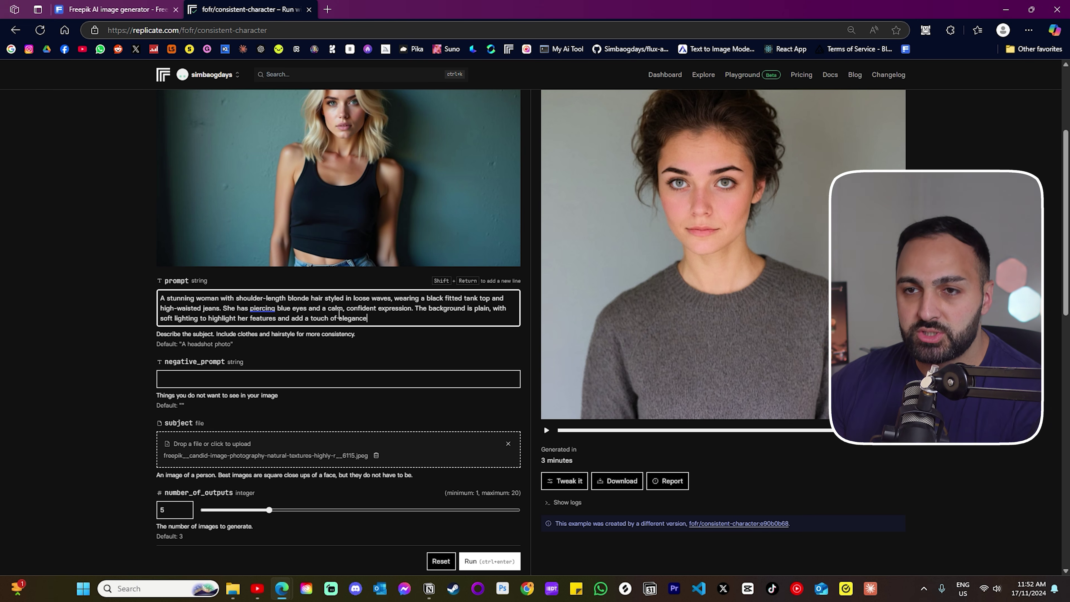
Try the number of outputs at 7 and at 20, and set it back to 5
scroll(217, 373, down, 3)
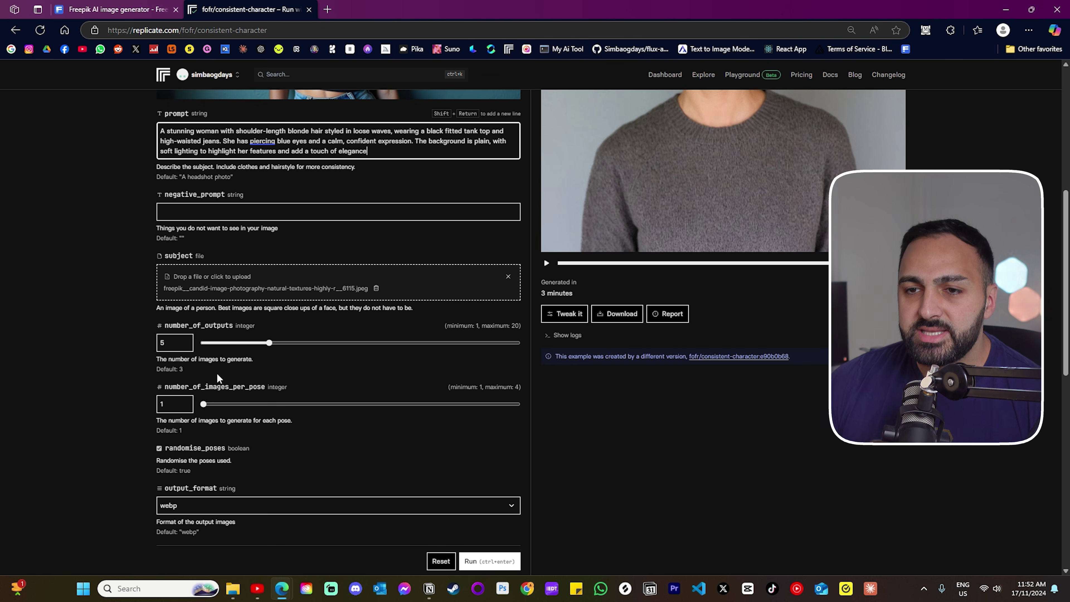
click(270, 344)
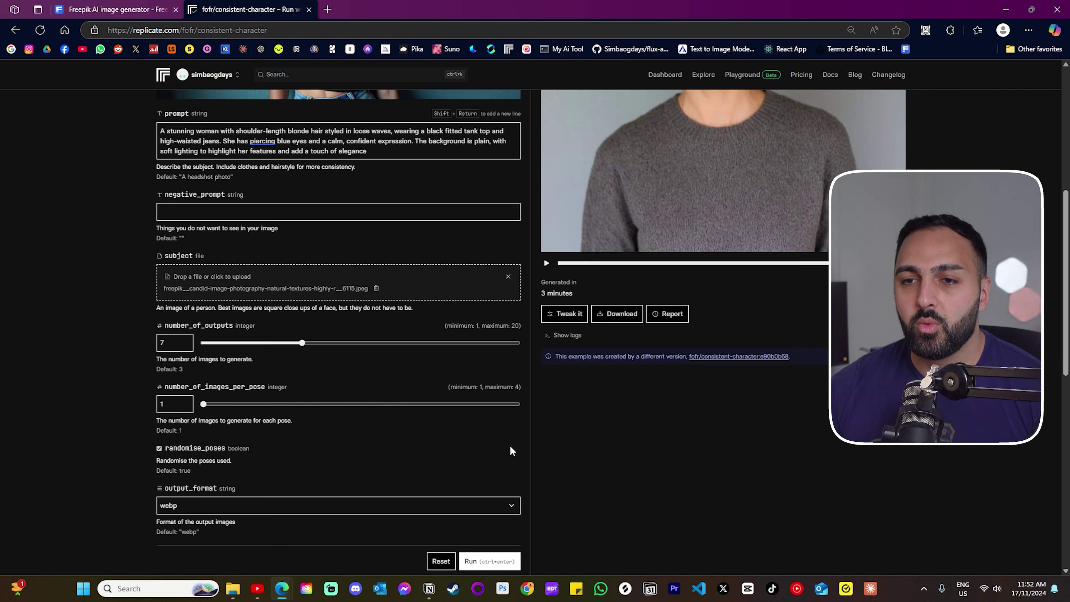
drag(303, 342, 525, 344)
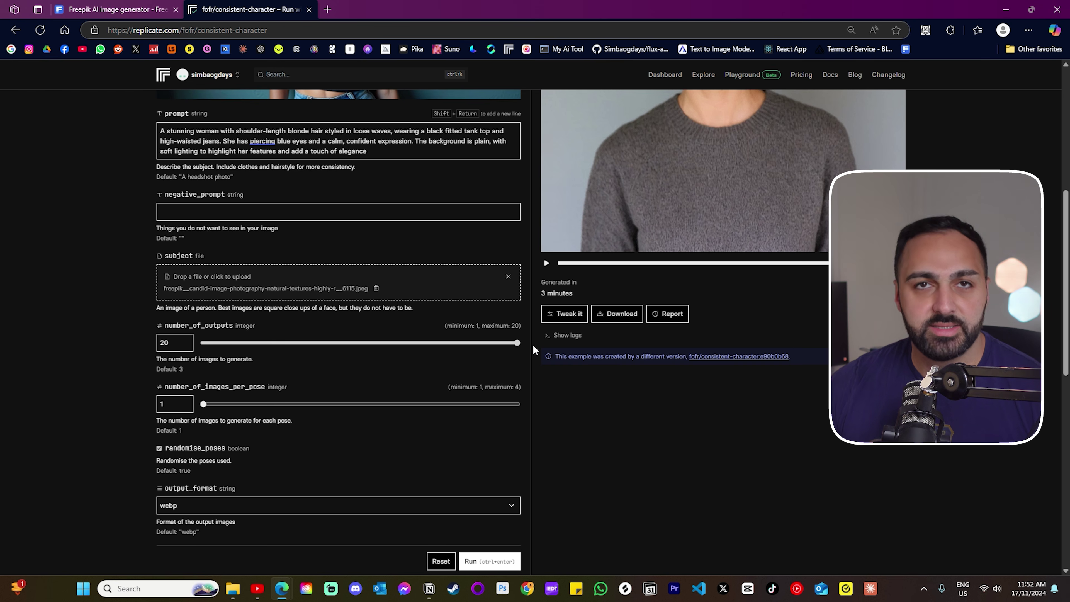
click(269, 342)
Set the output format to png and run the model to generate the character poses
click(204, 505)
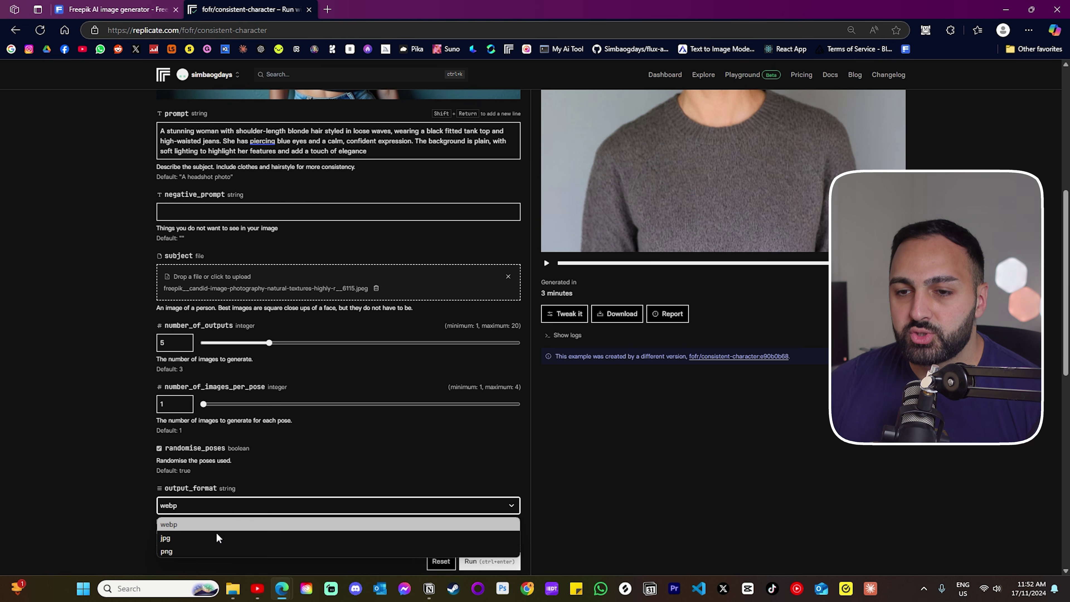
click(202, 552)
scroll(472, 548, down, 3)
scroll(510, 556, up, 10)
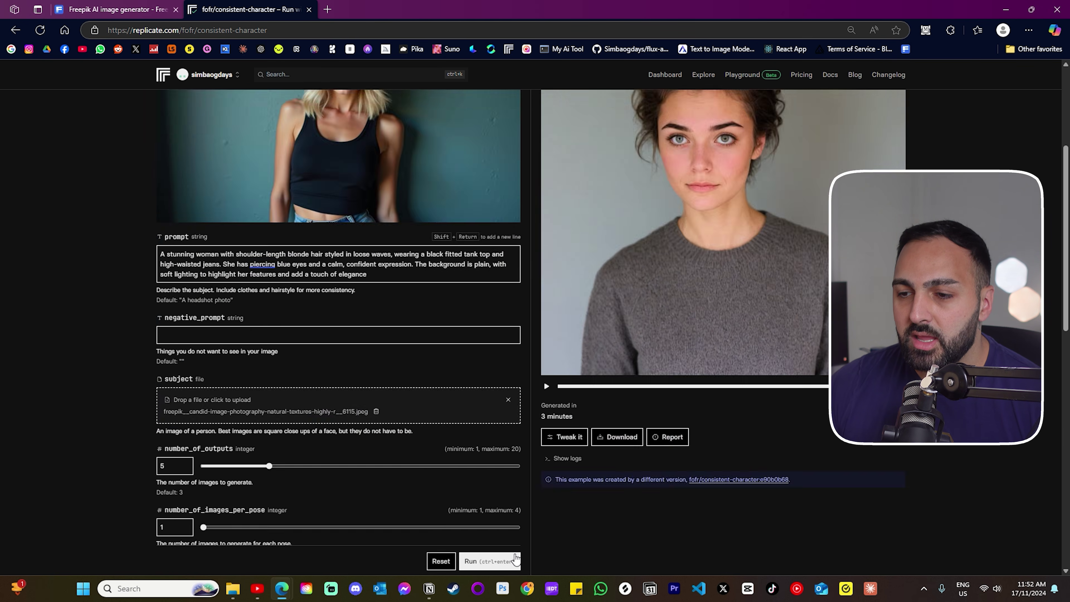
click(490, 561)
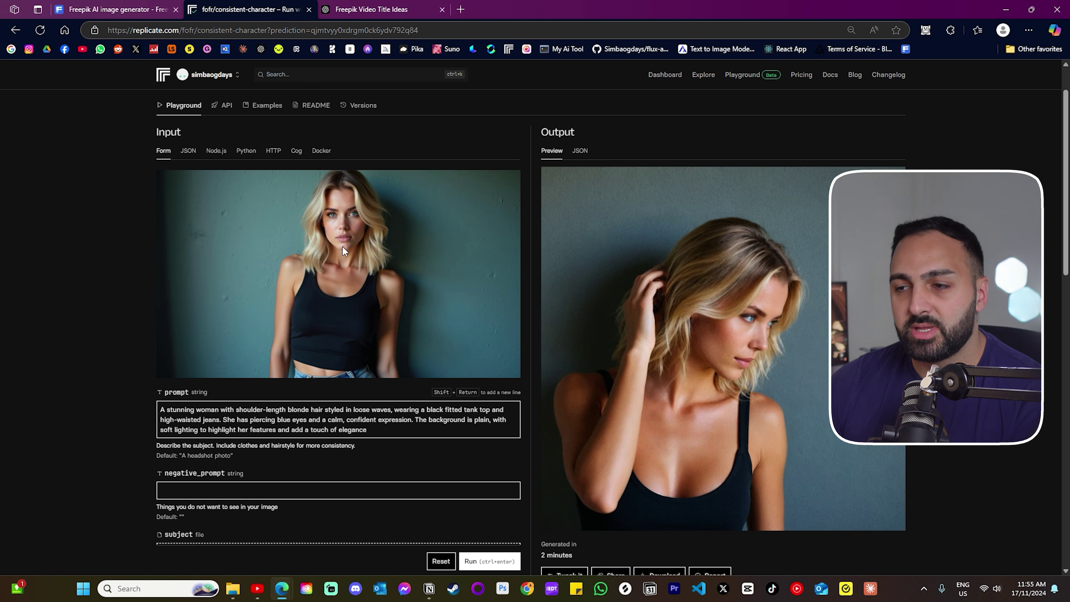
scroll(261, 398, down, 4)
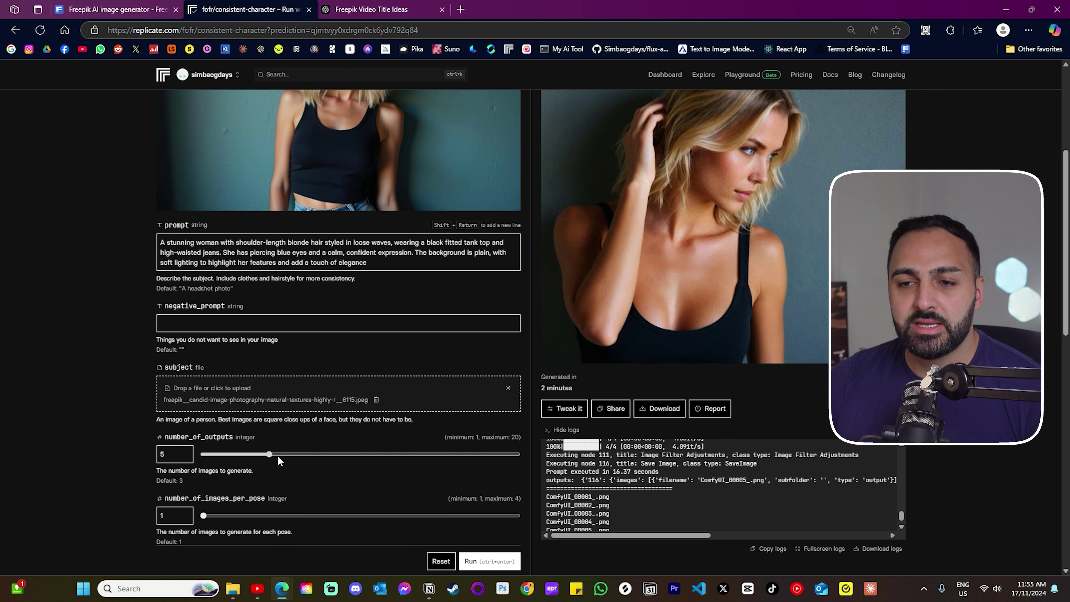
Raise the number of outputs for the consistent-character model to the maximum of 20
drag(278, 457, 519, 454)
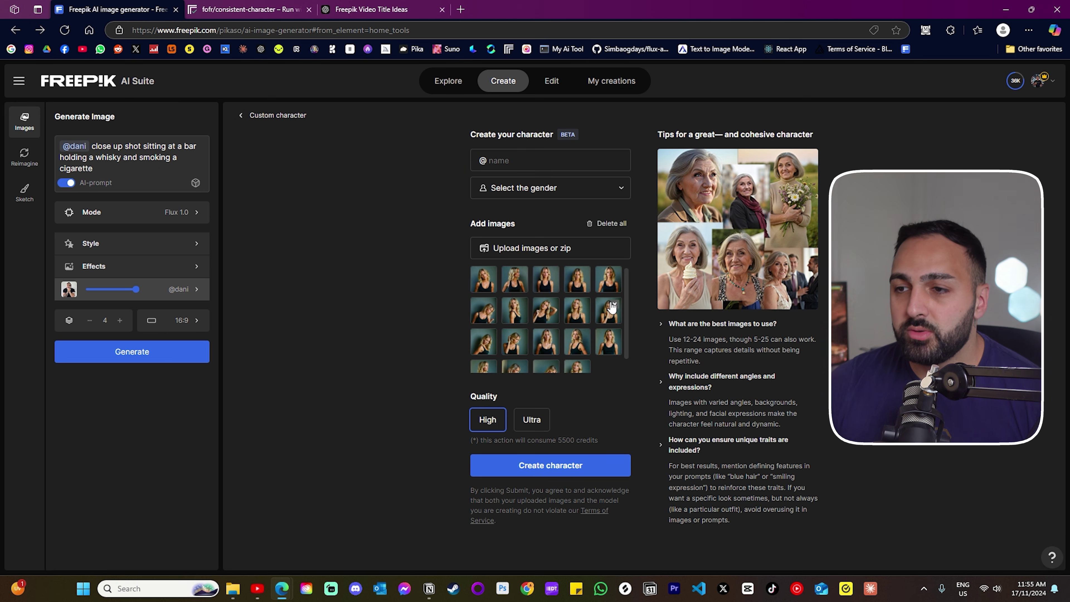
In Freepik's custom character form, name the character Helga, set the gender to Female and choose Ultra quality
click(526, 159)
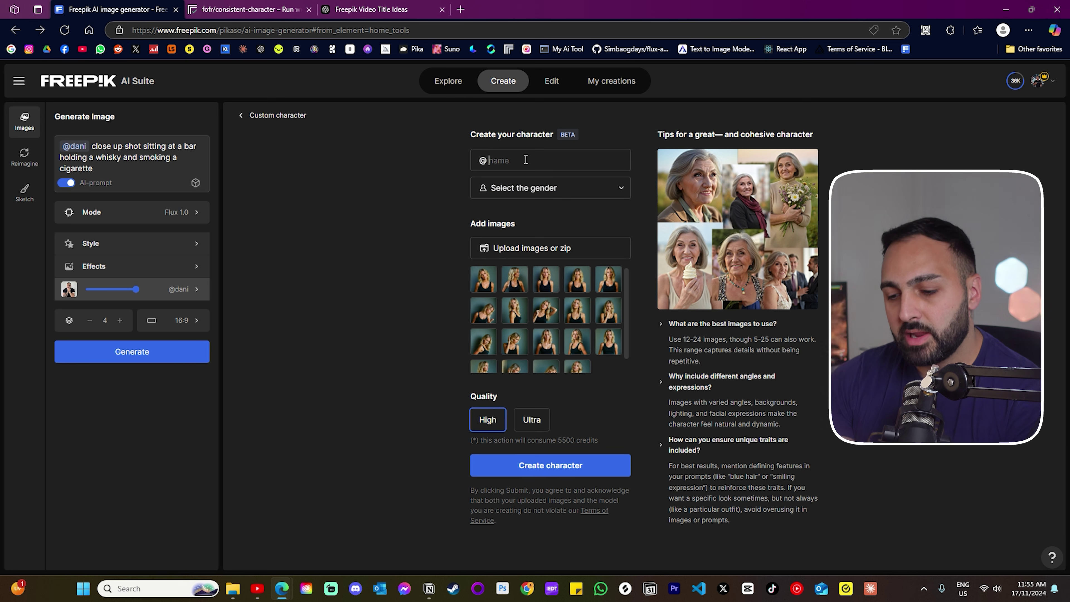
text(Helga)
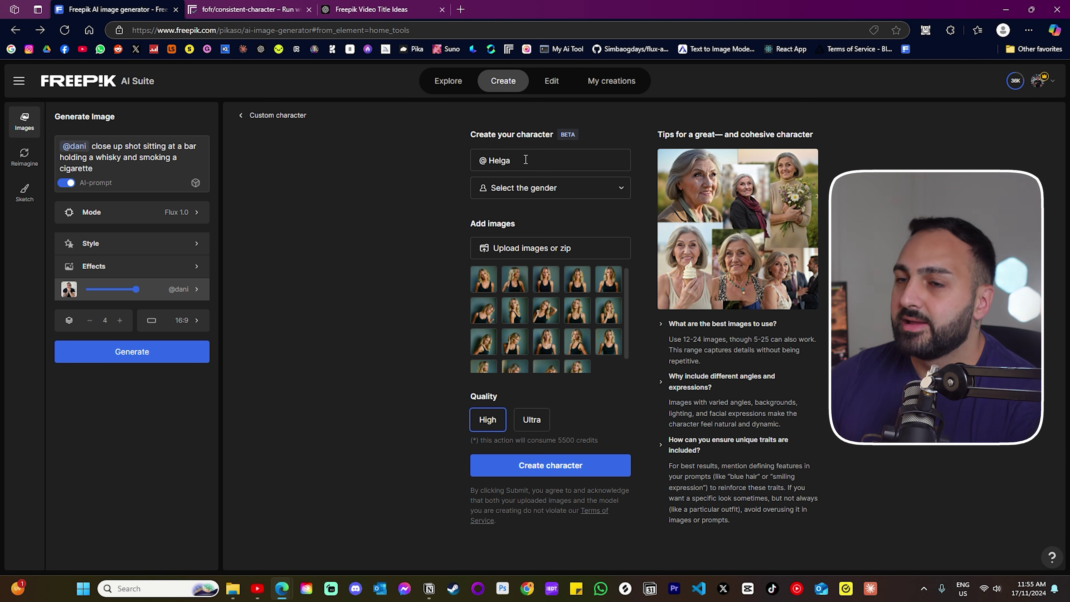
click(531, 189)
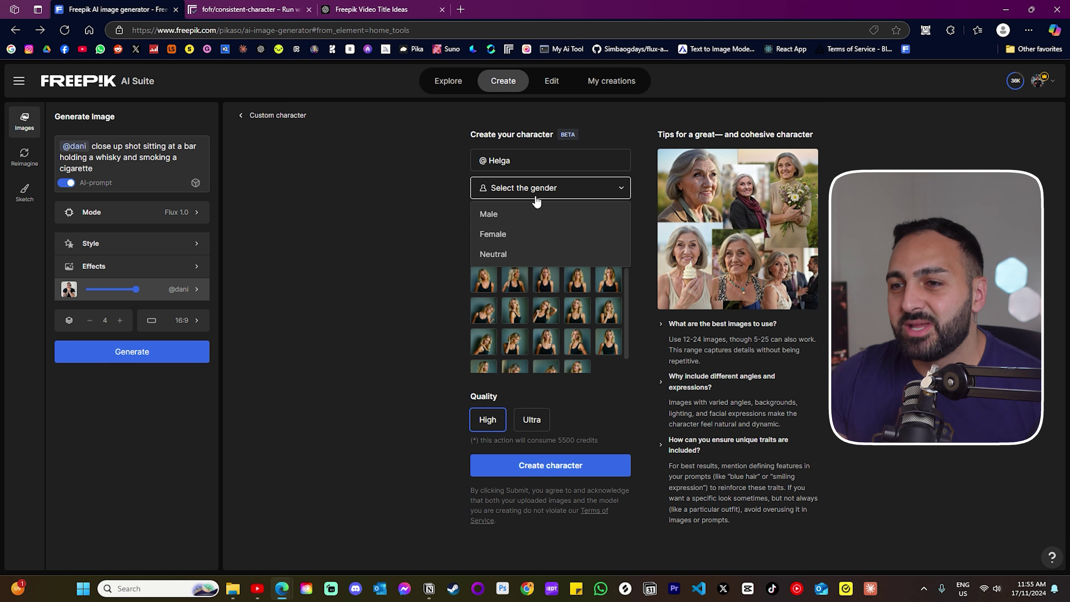
click(514, 236)
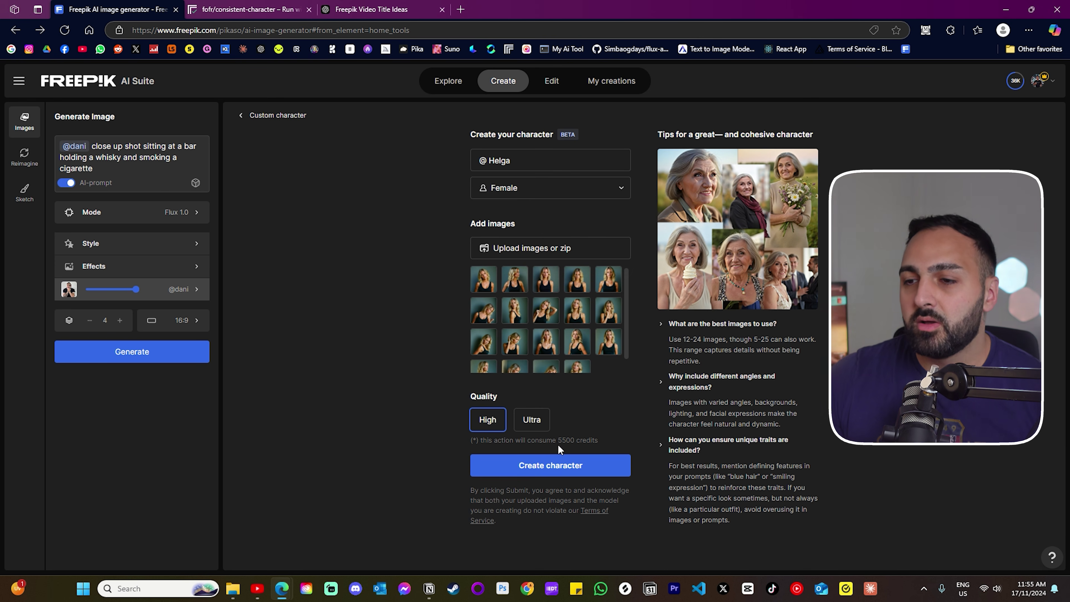
click(532, 421)
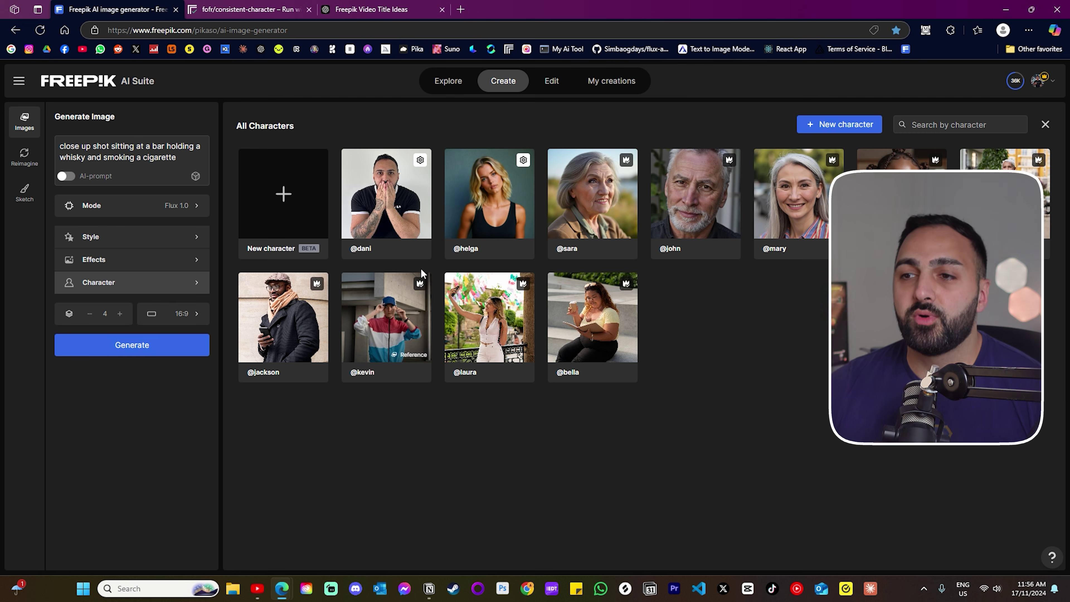
click(492, 213)
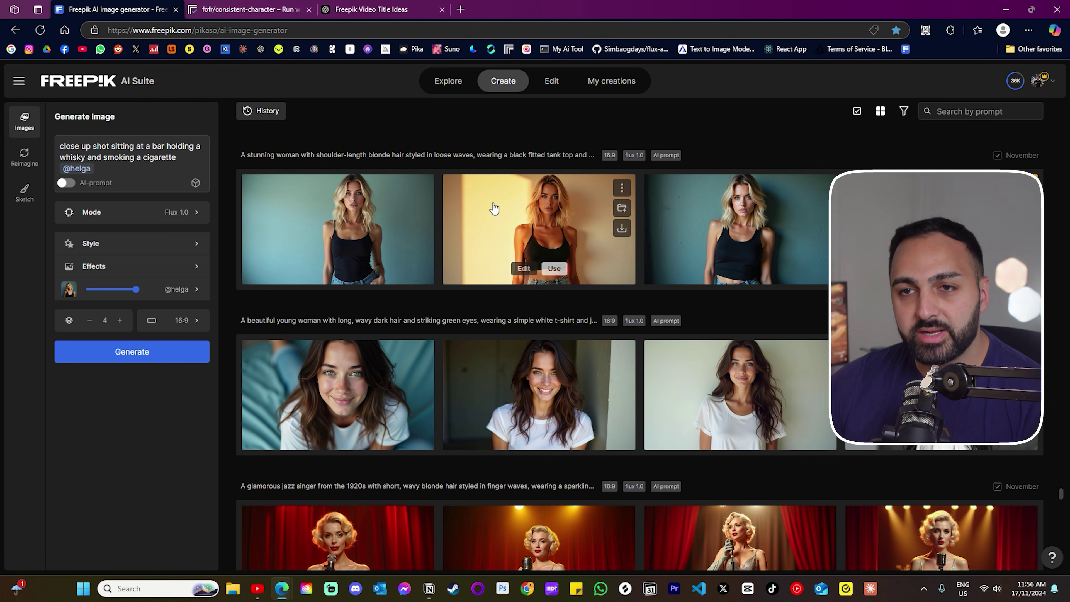